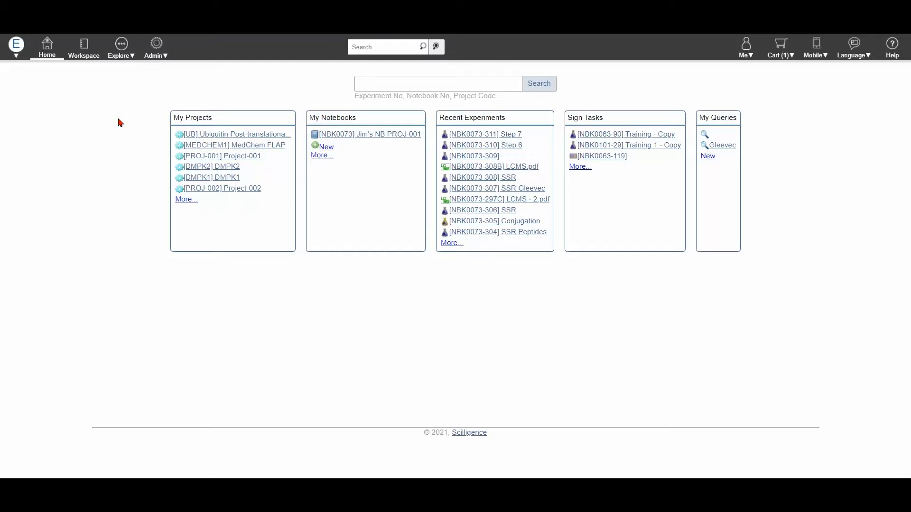
# - Open notebook NBK0073 in the workspace, with the explorer pane widened, and look through its folders and experiments
pyautogui.click(85, 49)
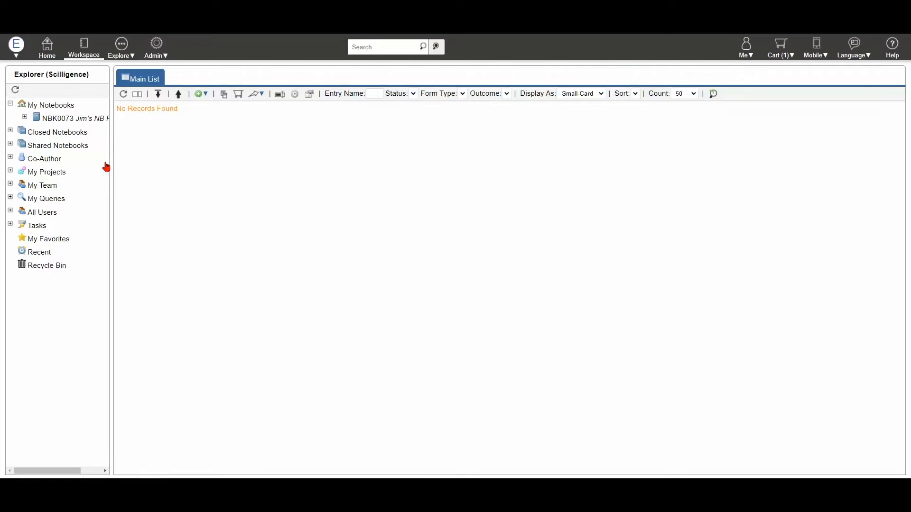
pyautogui.moveTo(114, 176); pyautogui.dragTo(148, 171)
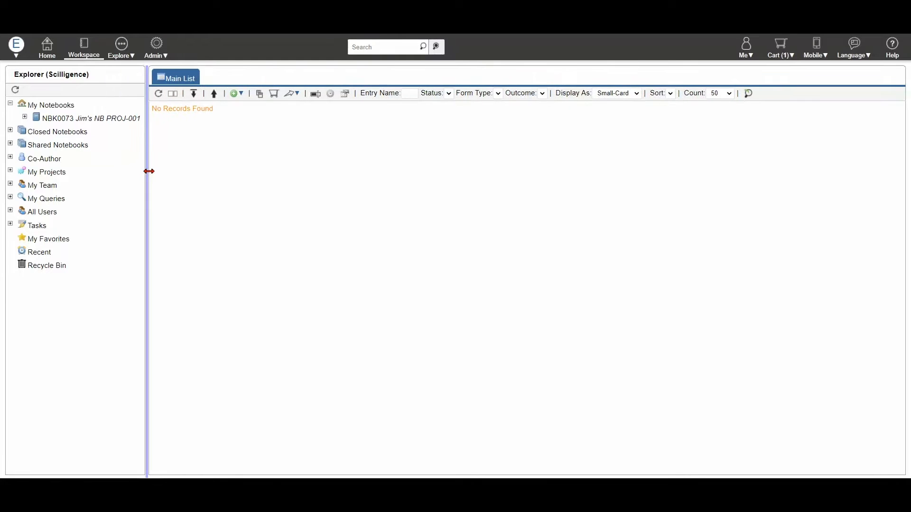
pyautogui.click(80, 118)
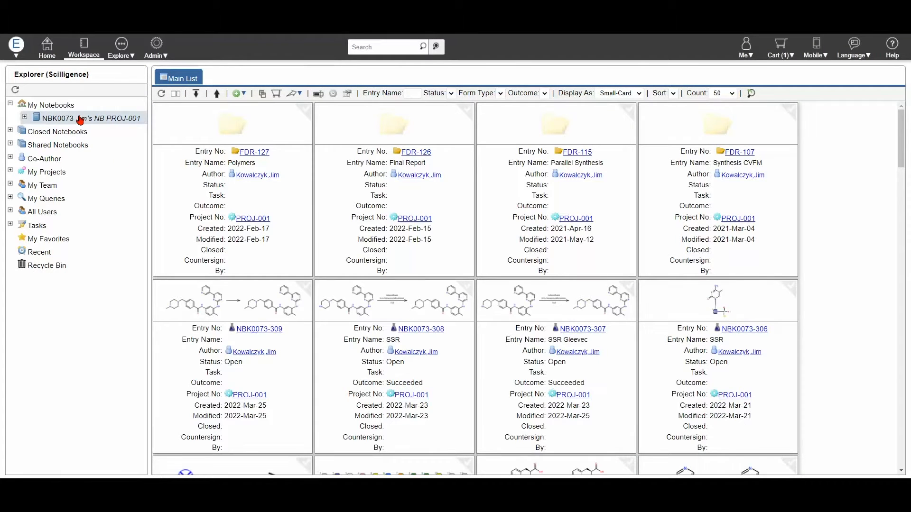
pyautogui.scroll(-2, 583, 227)
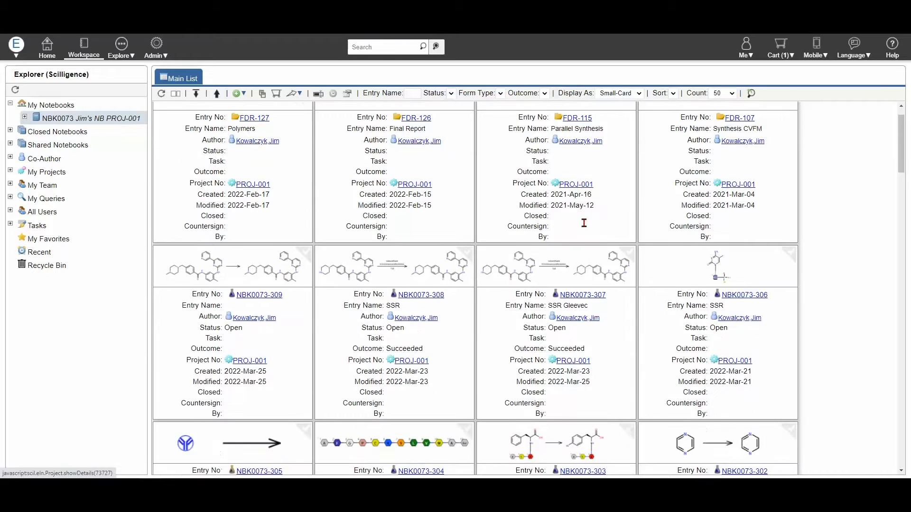
pyautogui.scroll(-2, 585, 227)
pyautogui.scroll(4, 586, 228)
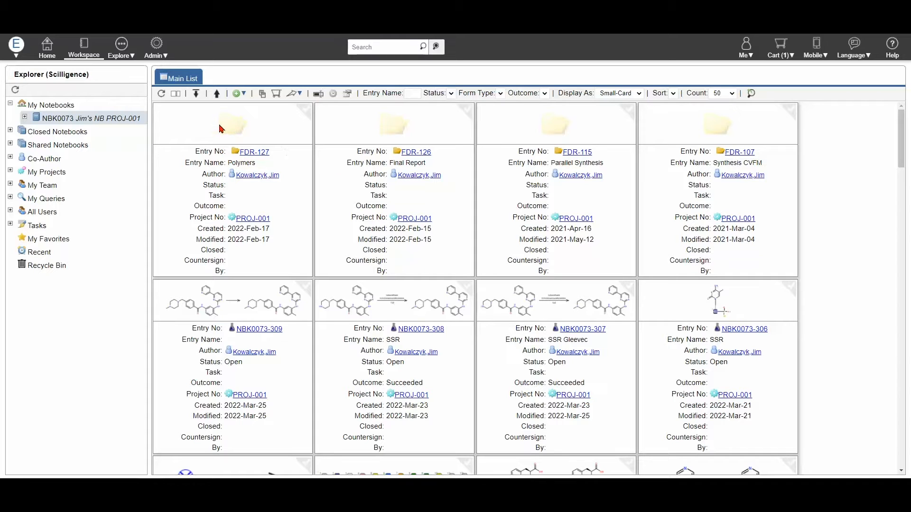
# - Create a new final report named "Test today" from the Final Report list
pyautogui.click(122, 44)
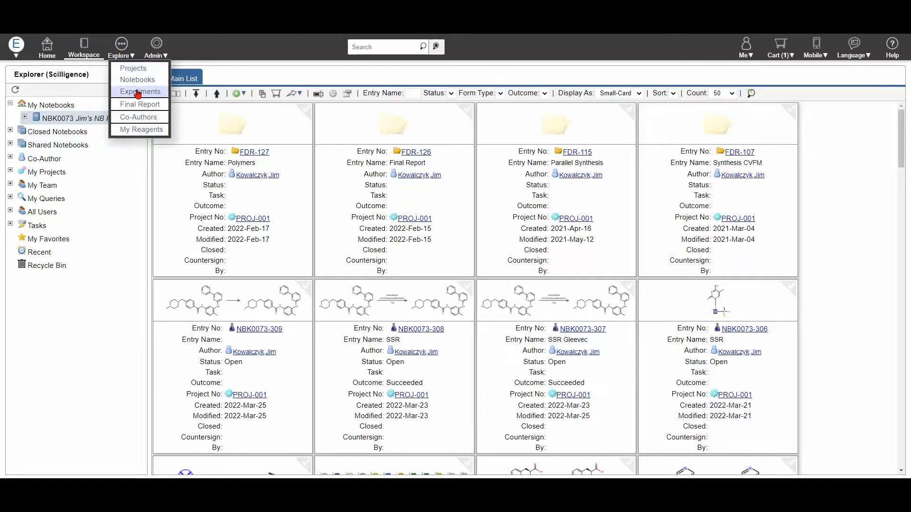
pyautogui.click(158, 107)
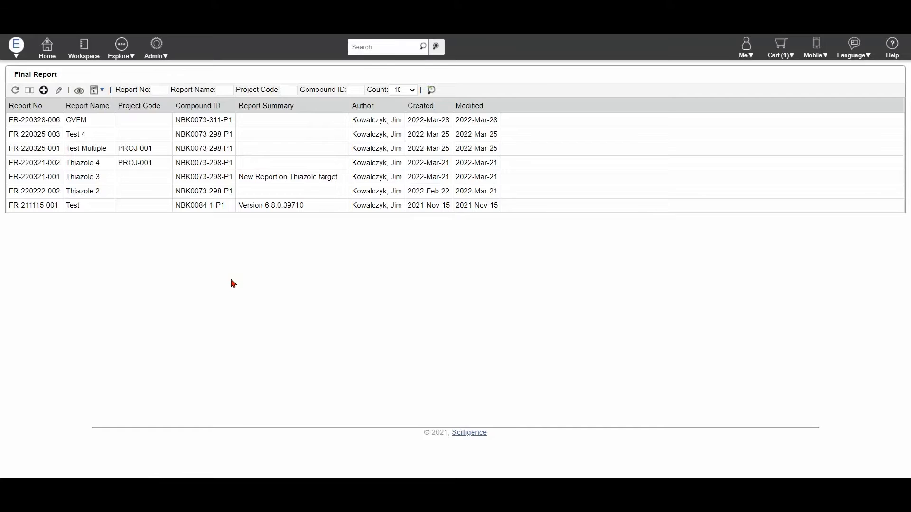
pyautogui.click(43, 93)
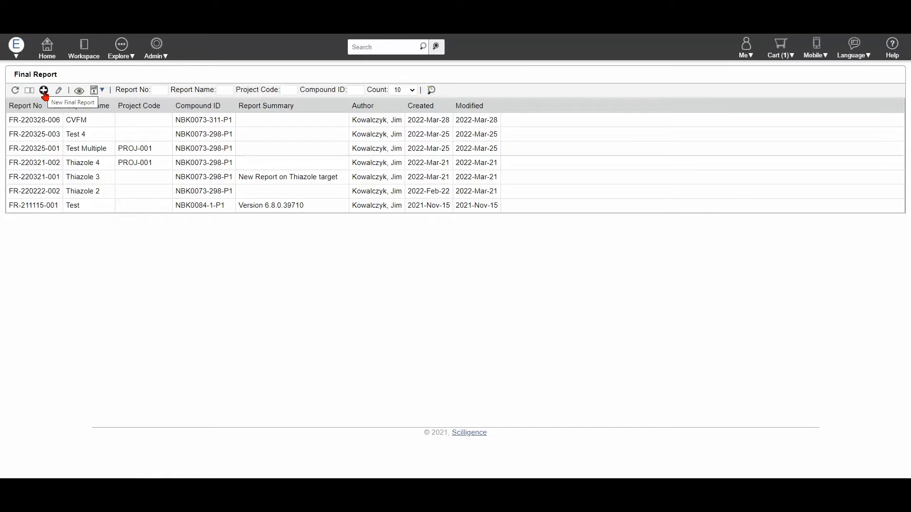
pyautogui.click(44, 93)
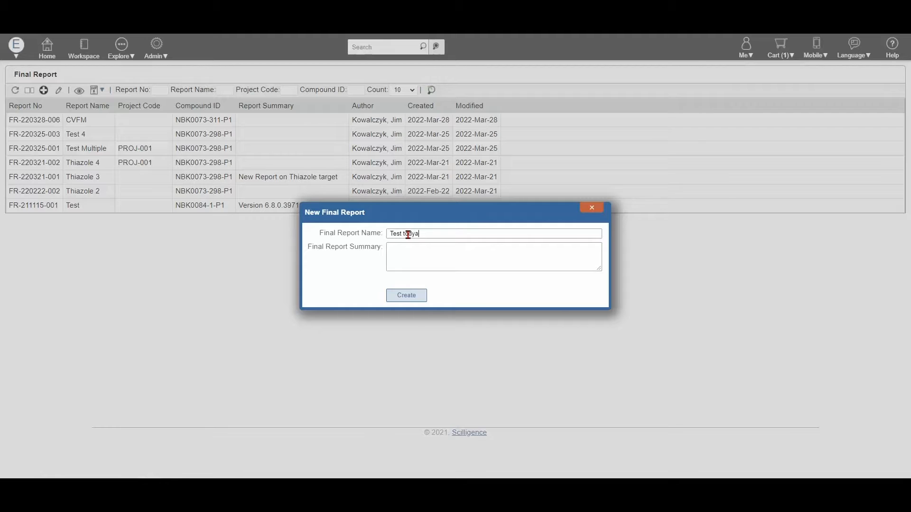
pyautogui.click(407, 295)
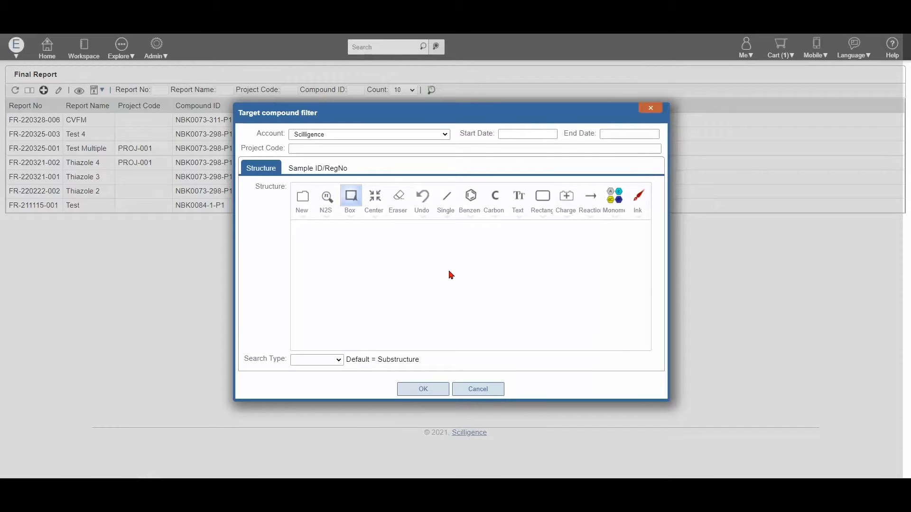
# - Draw a thiazole ring as the target structure: a five-membered ring with two double bonds, one sulfur and one nitrogen atom
pyautogui.click(472, 219)
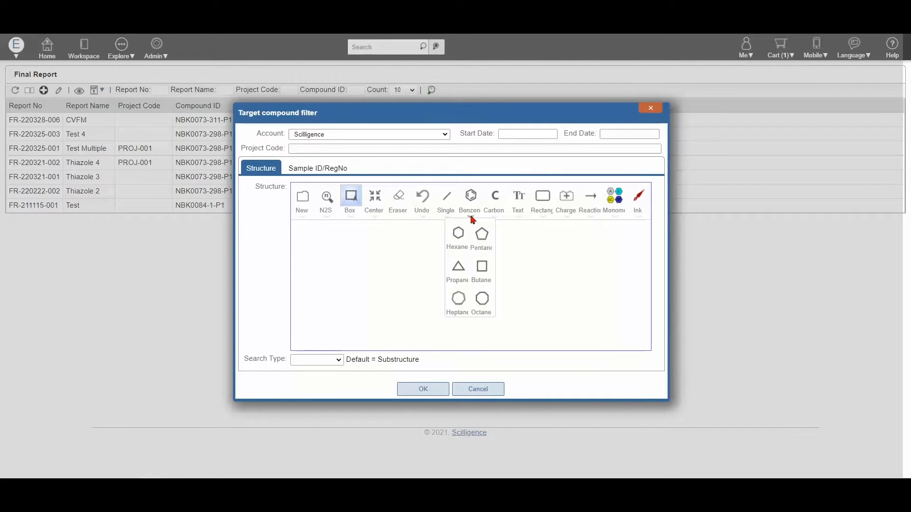
pyautogui.click(481, 235)
pyautogui.click(429, 289)
pyautogui.click(445, 202)
pyautogui.click(427, 276)
pyautogui.click(449, 283)
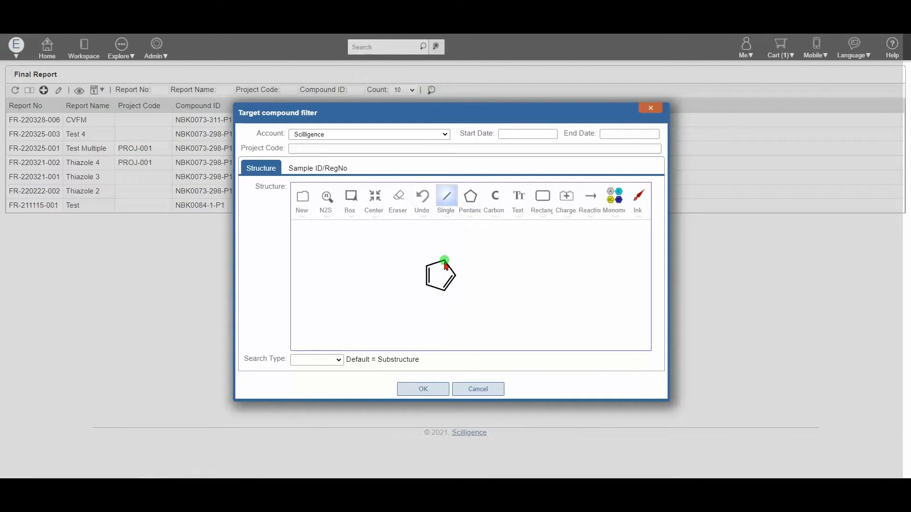
pyautogui.press('s')
pyautogui.press('n')
# - Look at the sample ID filter option, then run the target compound search by structure with the search type Substructure
pyautogui.click(330, 168)
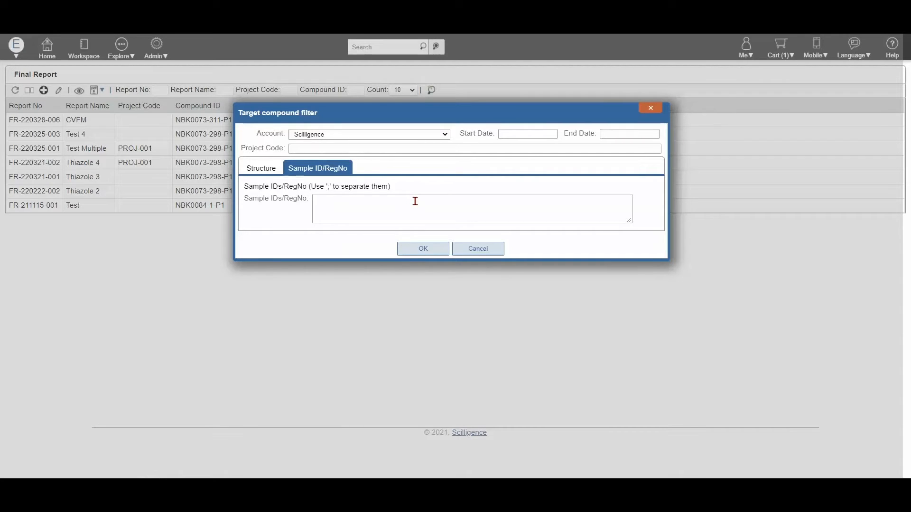
pyautogui.click(268, 171)
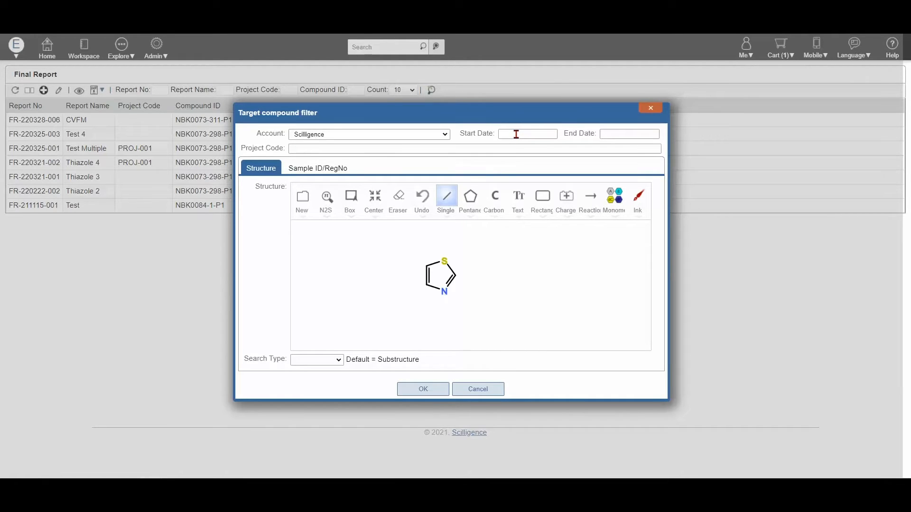
pyautogui.click(337, 360)
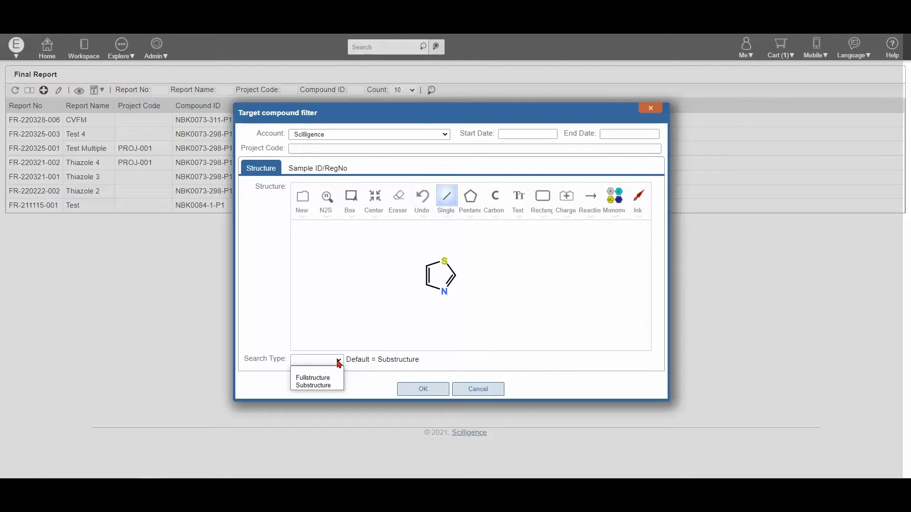
pyautogui.click(330, 386)
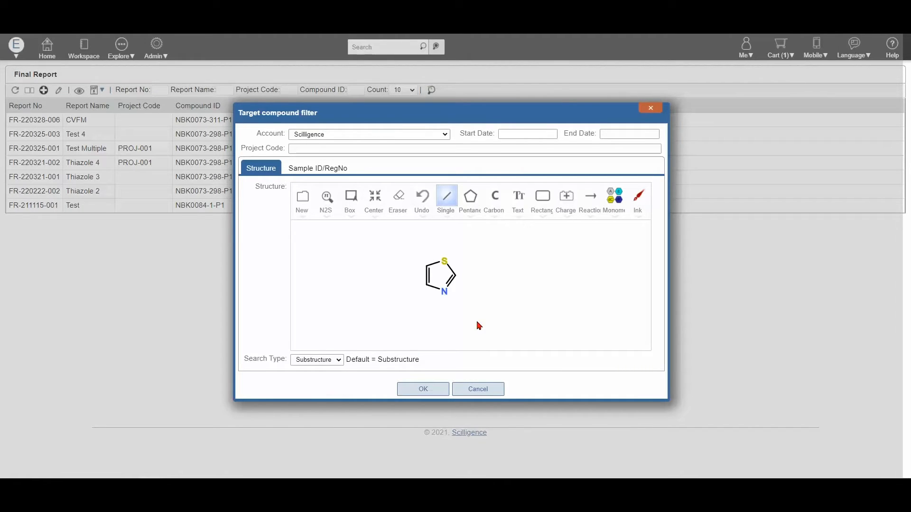
pyautogui.click(423, 390)
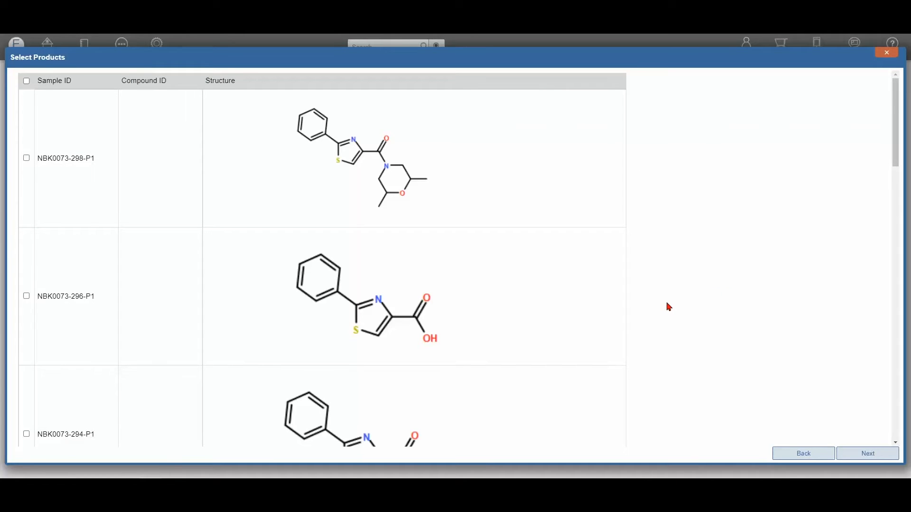
# - Select product NBK0073-298-P1 for the report and continue to the route selection
pyautogui.scroll(-10, 665, 308)
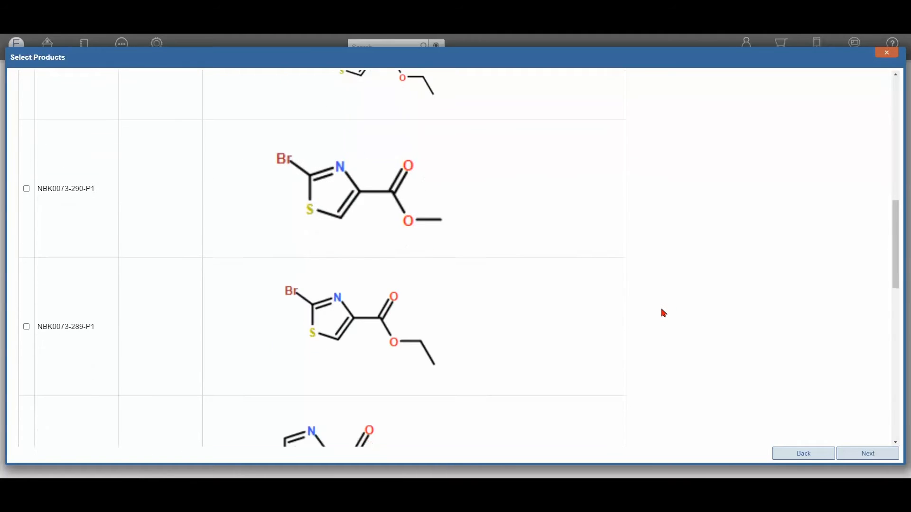
pyautogui.moveTo(897, 276); pyautogui.dragTo(865, 115)
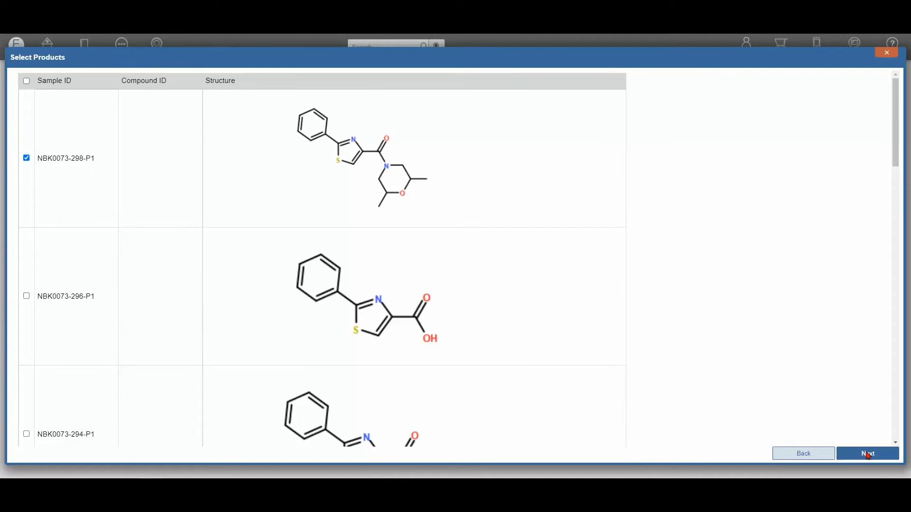
pyautogui.click(869, 455)
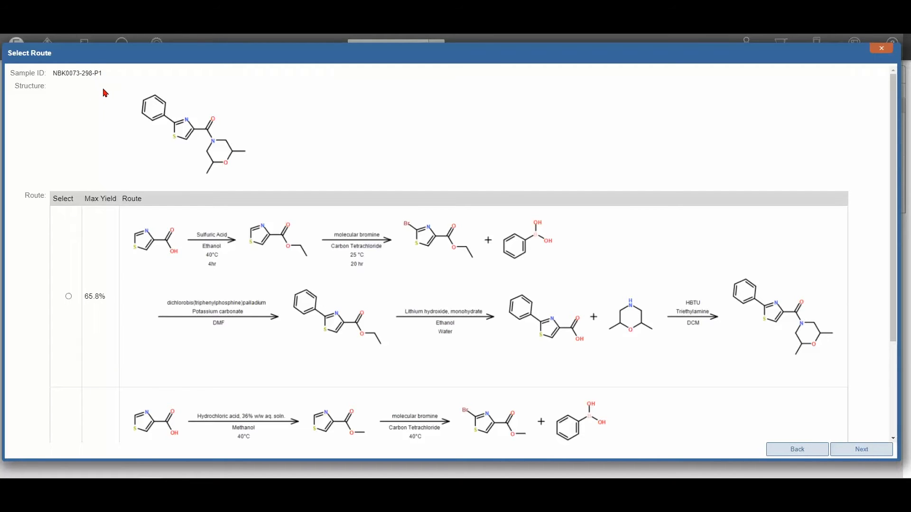
# - Compare the synthesis routes, select the one with 65.8% maximum yield, and continue to the experiment selection
pyautogui.scroll(-3, 516, 194)
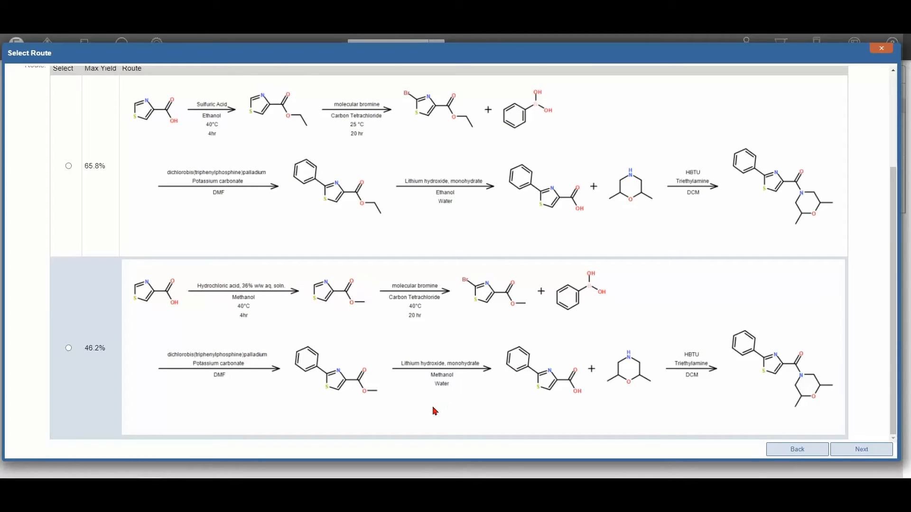
pyautogui.scroll(1, 435, 410)
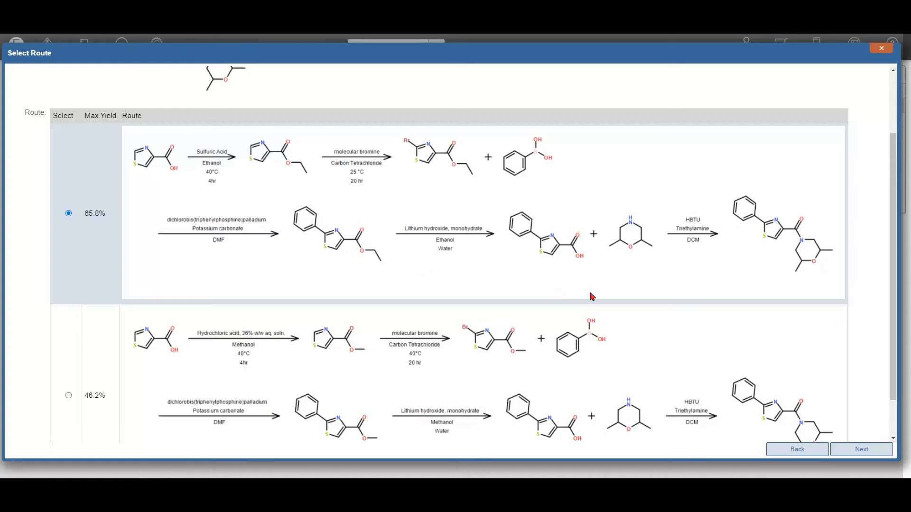
pyautogui.scroll(-1, 705, 314)
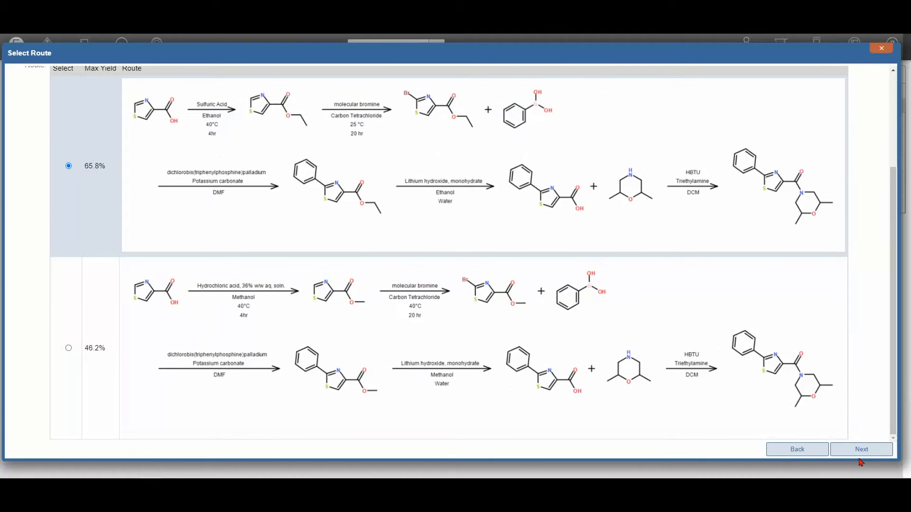
pyautogui.click(862, 450)
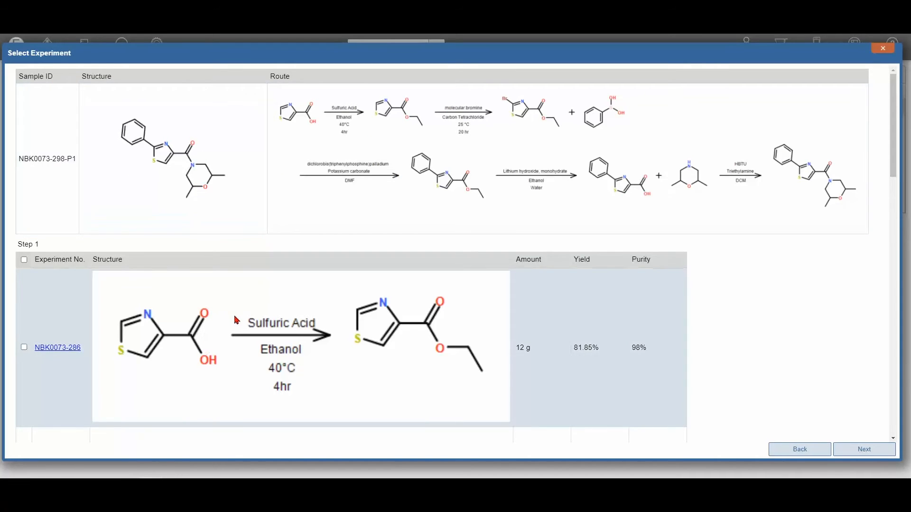
# - Select experiments NBK0073-284 for step 1, NBK0073-289 for step 2 and NBK0073-292 for step 3 of the route
pyautogui.scroll(-3, 237, 319)
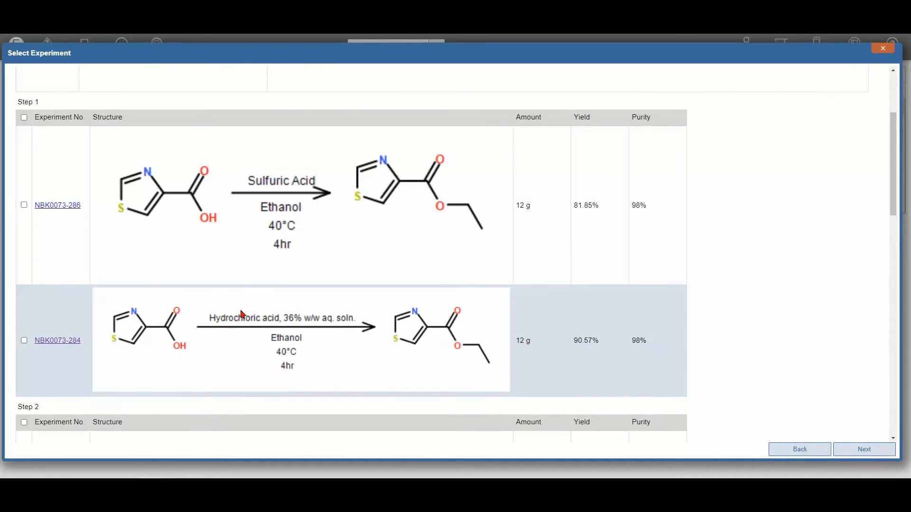
pyautogui.scroll(3, 288, 272)
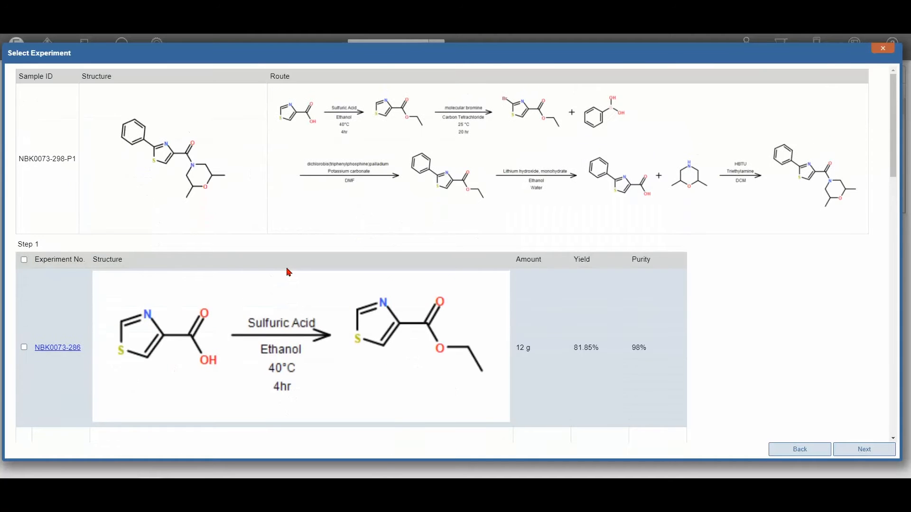
pyautogui.scroll(-4, 287, 266)
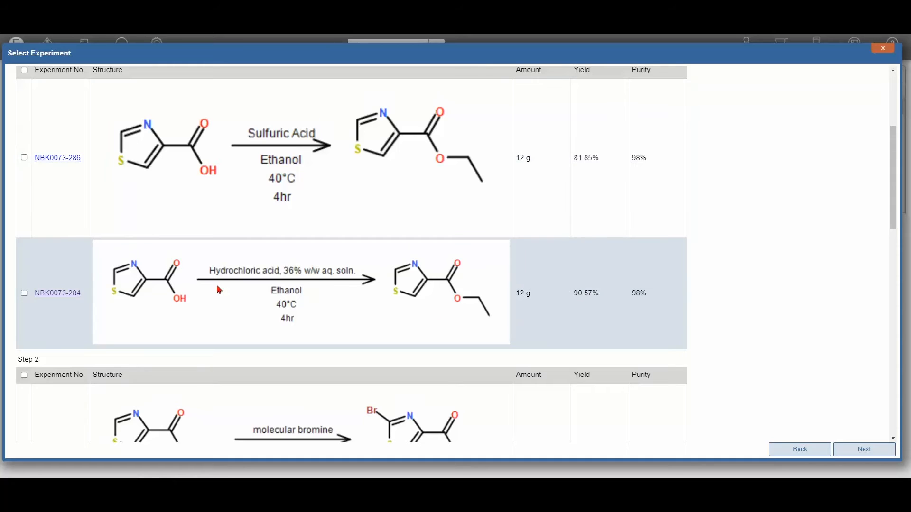
pyautogui.scroll(-4, 194, 316)
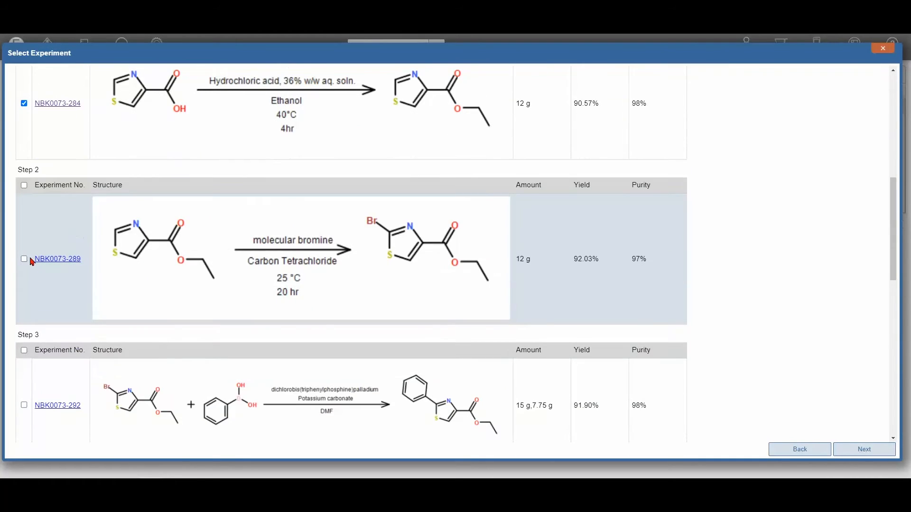
pyautogui.click(24, 259)
pyautogui.scroll(-5, 128, 297)
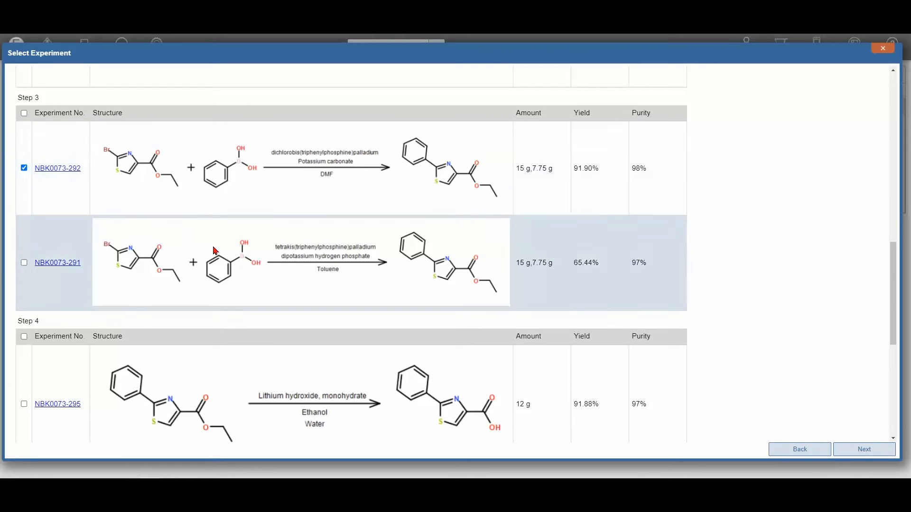
# - Select experiments NBK0073-295 for step 4 and NBK0073-297 for step 5, and continue to the report preview
pyautogui.scroll(-5, 216, 252)
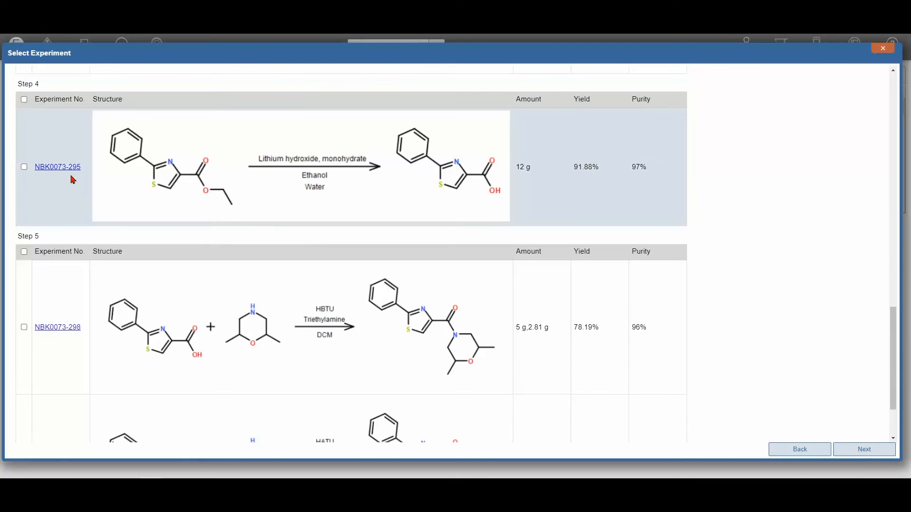
pyautogui.click(25, 167)
pyautogui.scroll(-2, 175, 232)
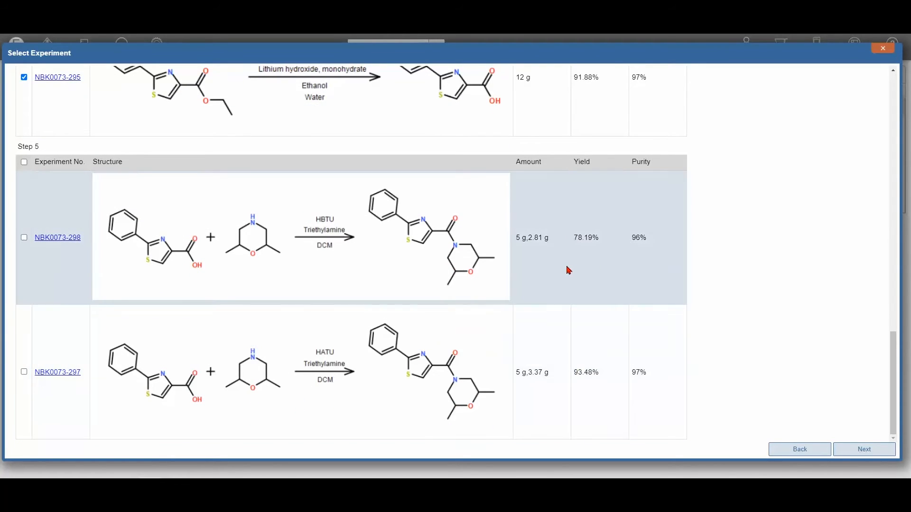
pyautogui.click(23, 372)
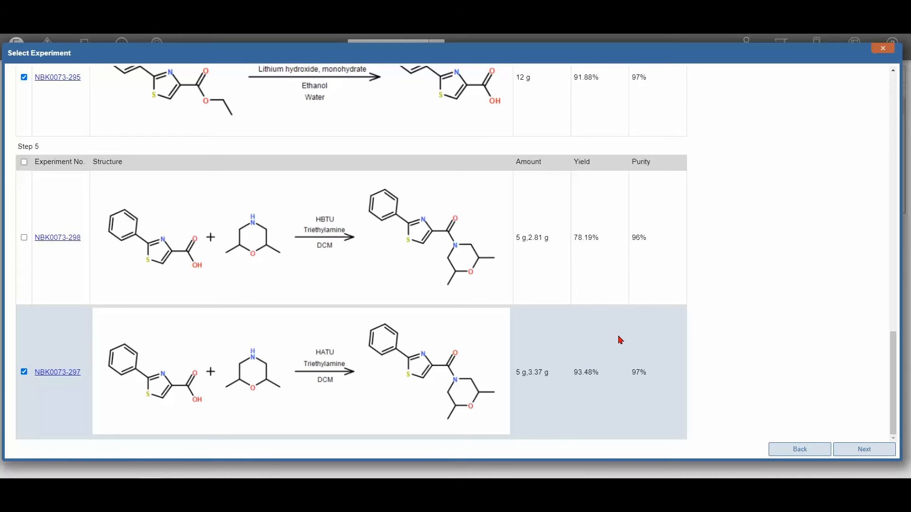
pyautogui.click(866, 449)
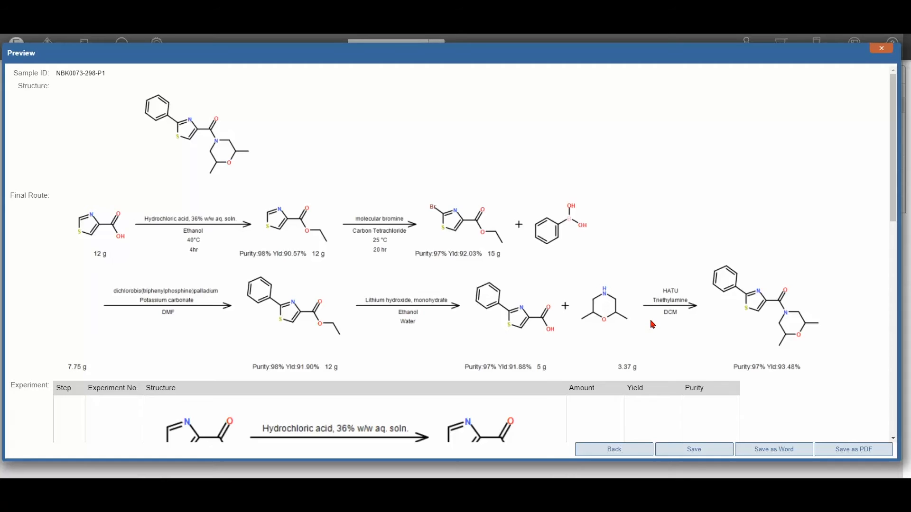
# - Review the final route and the experiment table with amounts, yields and purities in the report preview
pyautogui.scroll(-3, 653, 325)
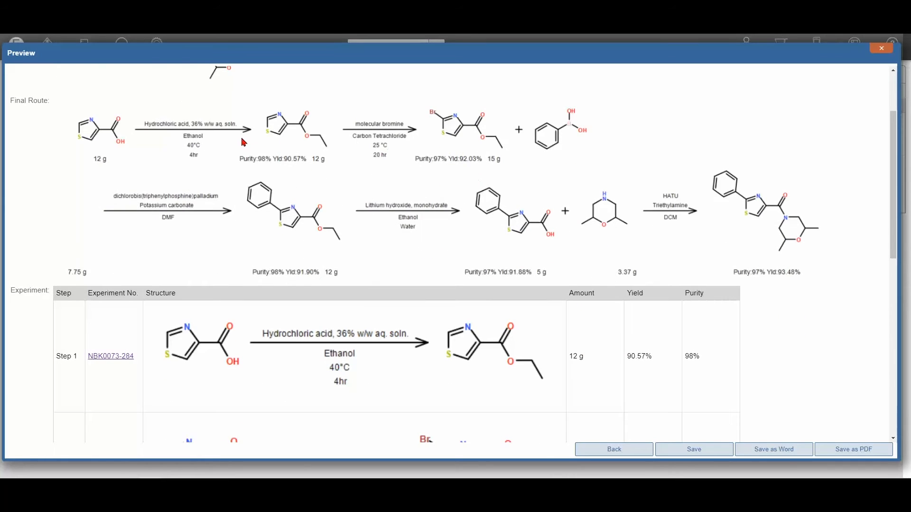
pyautogui.scroll(3, 244, 142)
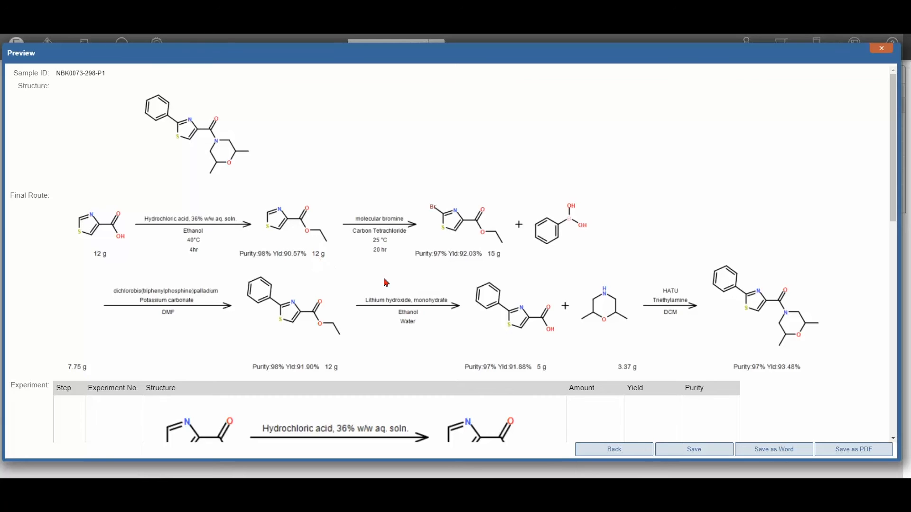
pyautogui.scroll(-4, 387, 283)
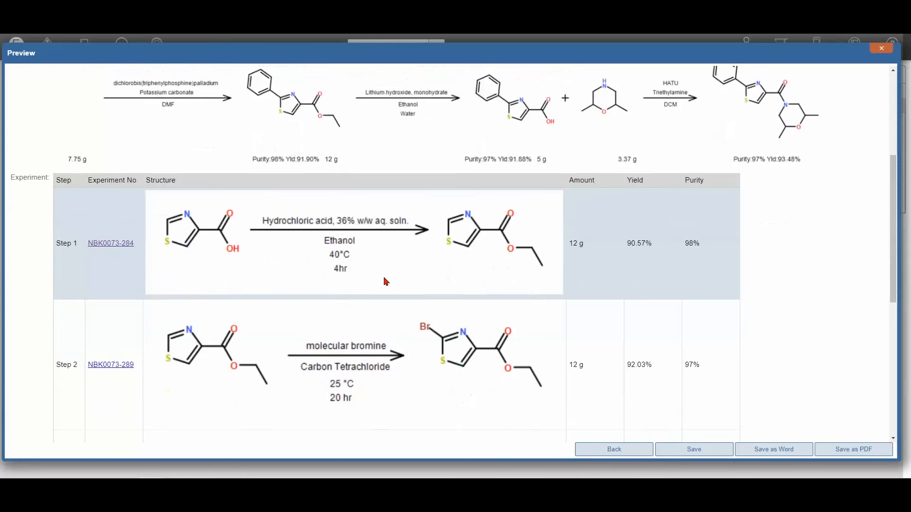
# - Check the experiment table through step 5 in the report preview, and save the final report for sample NBK0073-298-P1
pyautogui.scroll(-5, 386, 283)
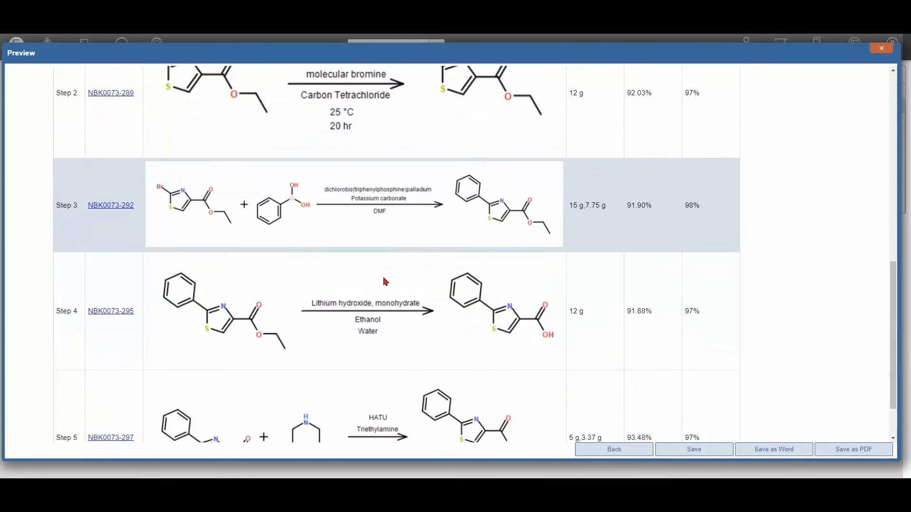
pyautogui.scroll(-2, 387, 283)
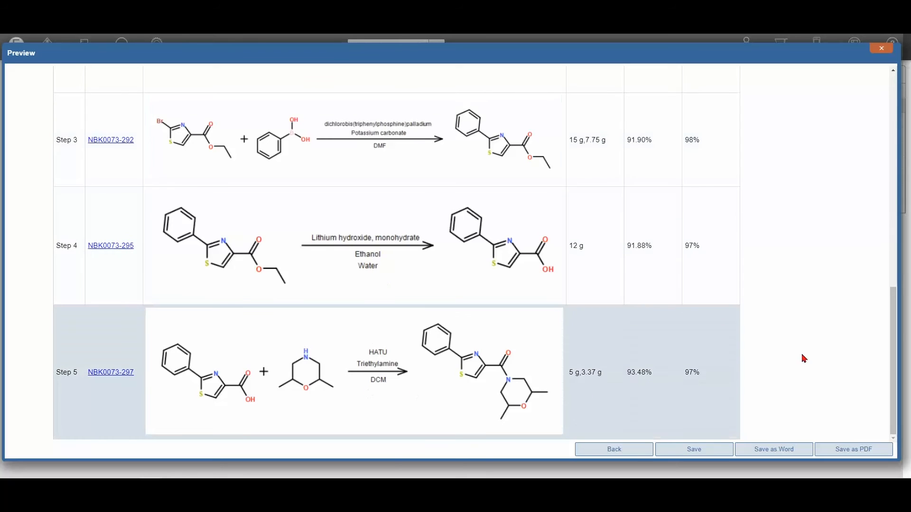
pyautogui.scroll(9, 824, 342)
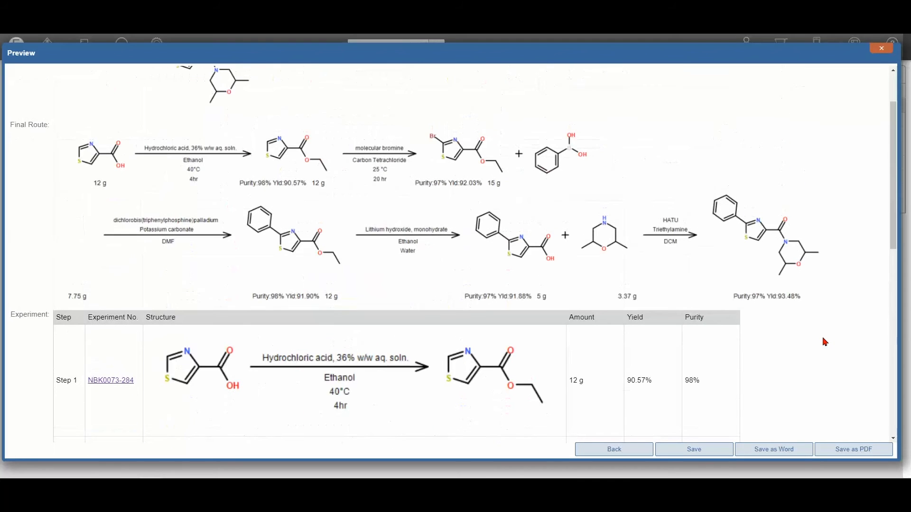
pyautogui.scroll(2, 812, 400)
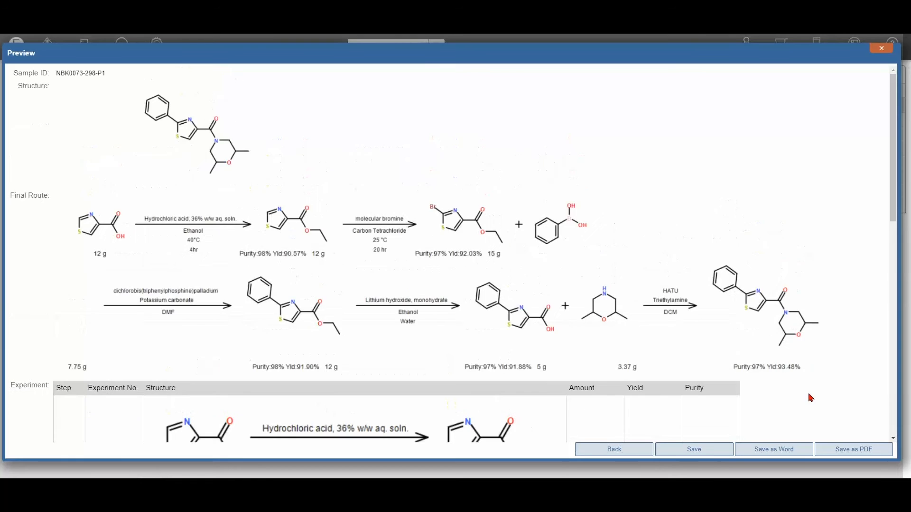
pyautogui.click(691, 451)
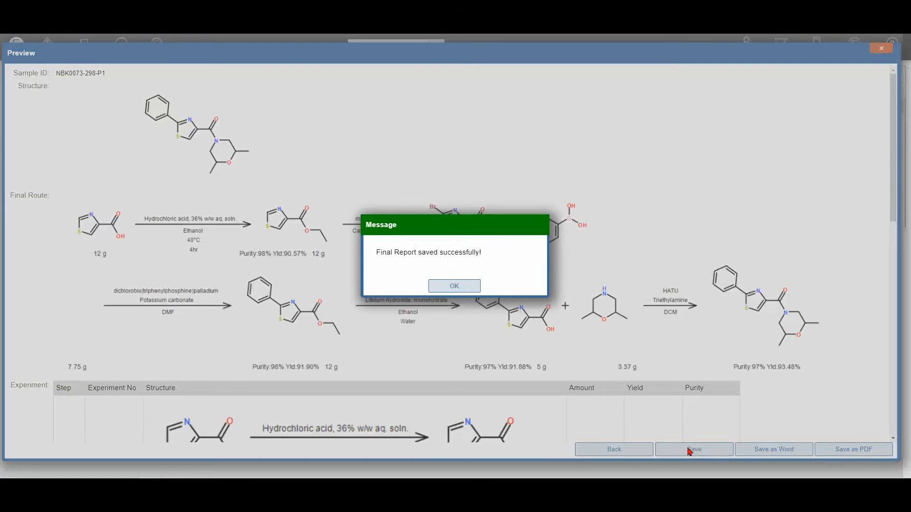
pyautogui.click(468, 287)
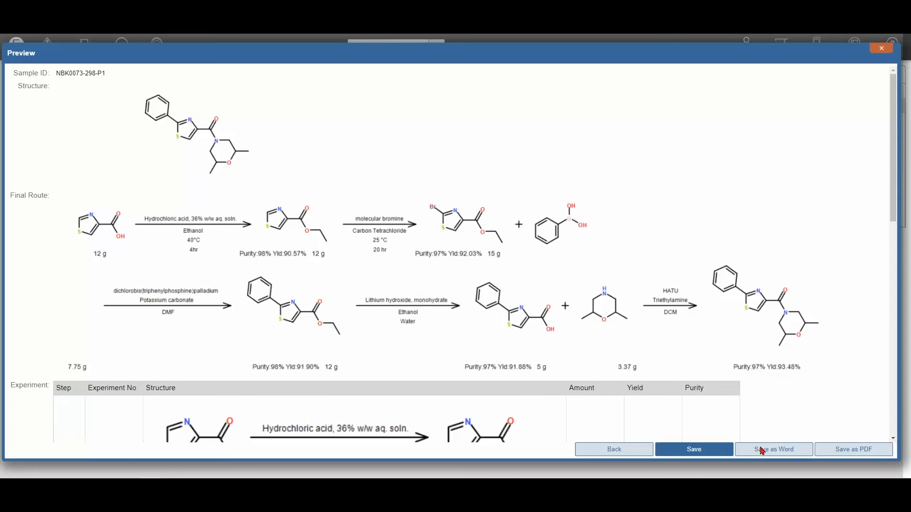